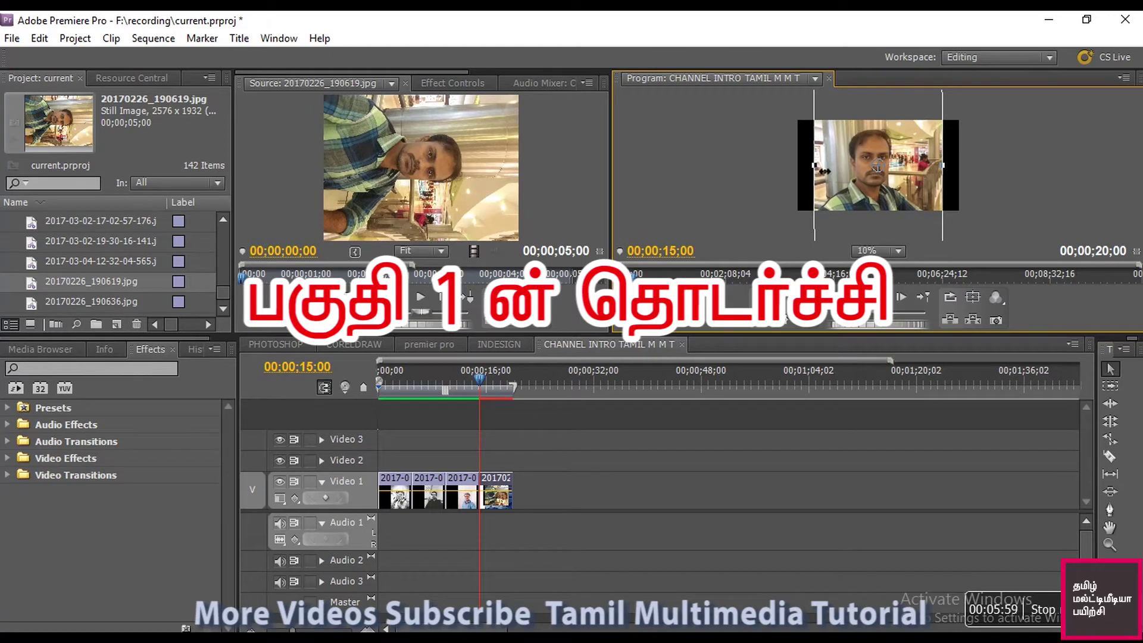
Resize the fourth photo narrower in the Program monitor.
{"action": "left_click_drag", "start_coordinate": [824, 172], "coordinate": [859, 175]}
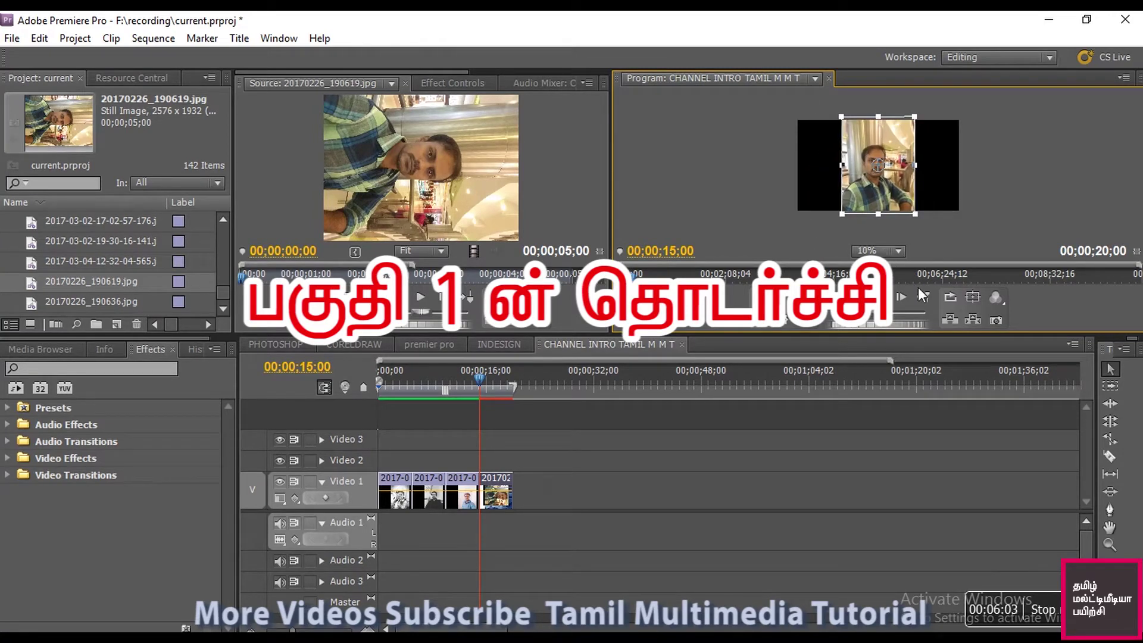
Set the Program monitor zoom to Fit and select 20170226_190636.jpg in the Project panel.
{"action": "left_click", "coordinate": [898, 251]}
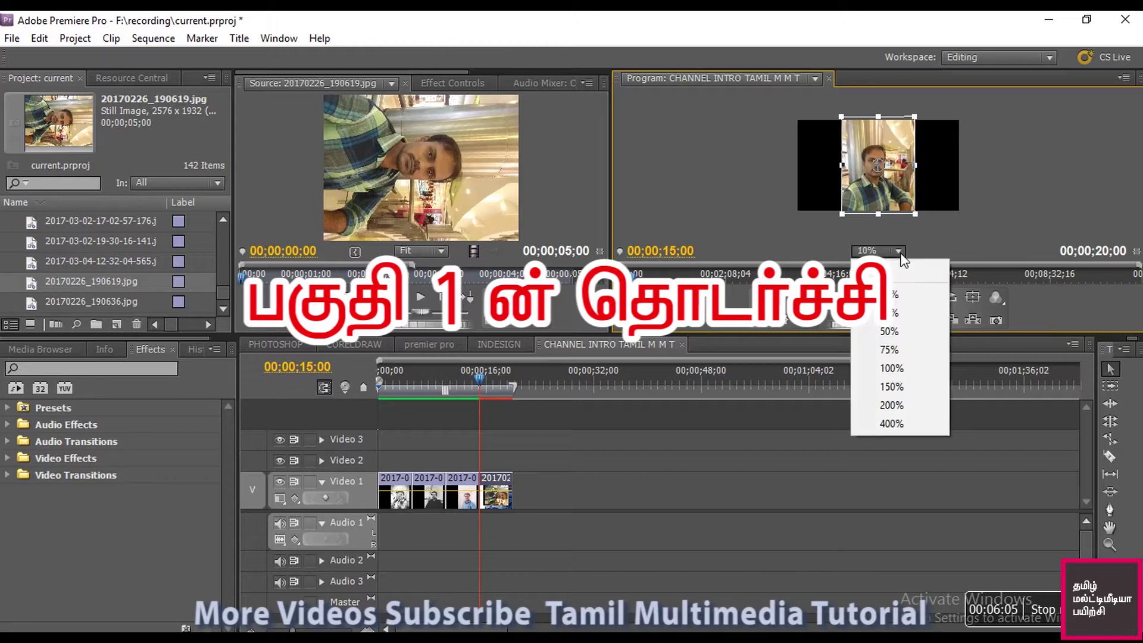
{"action": "left_click", "coordinate": [925, 271]}
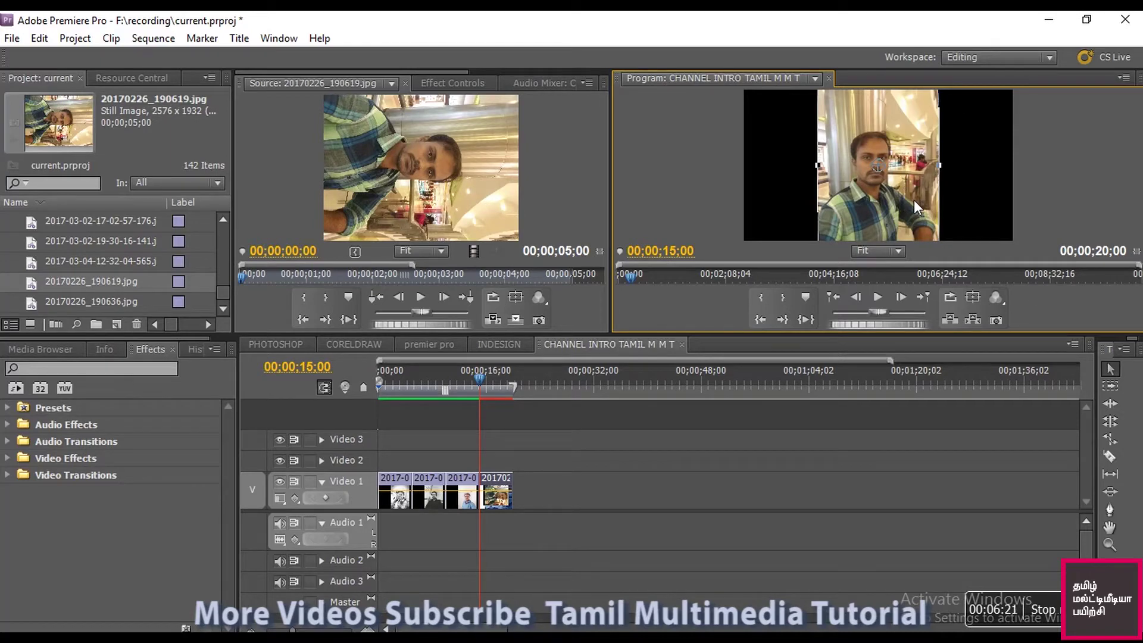
{"action": "left_click", "coordinate": [28, 303]}
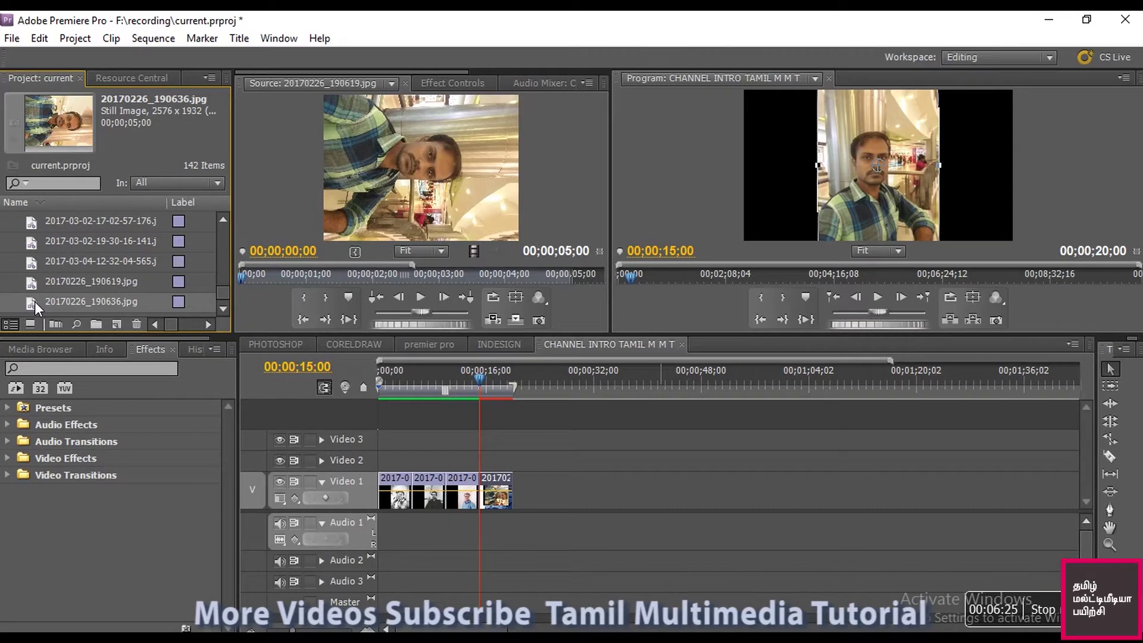
Place 20170226_190636.jpg after the fourth photo on Video 1 and zoom the monitor to 10%.
{"action": "left_click_drag", "start_coordinate": [30, 303], "coordinate": [519, 479]}
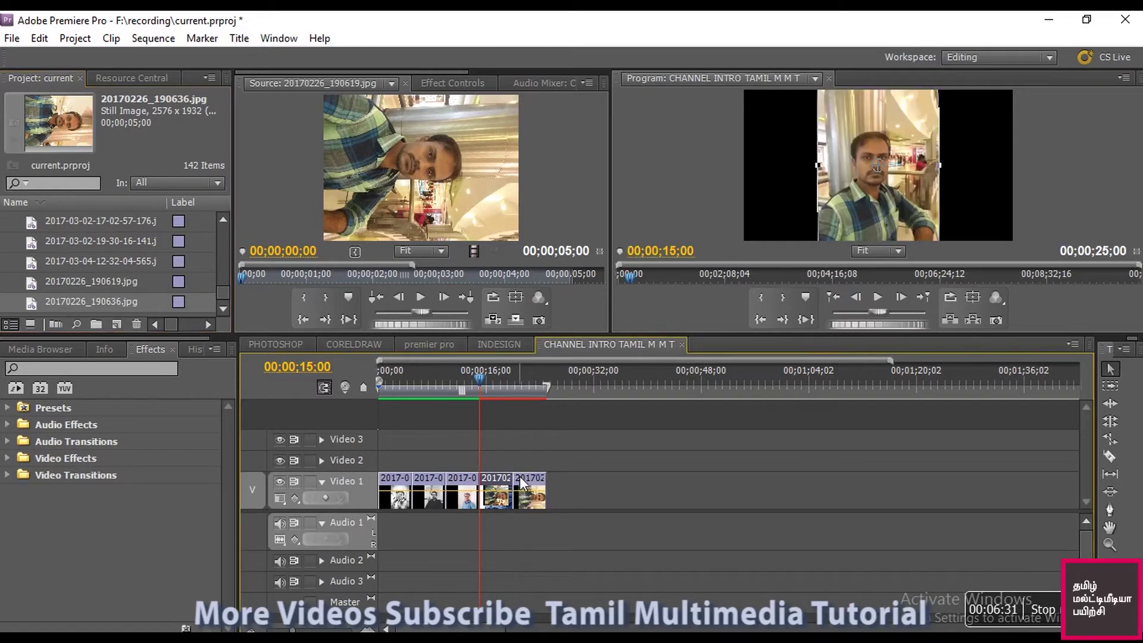
{"action": "left_click_drag", "start_coordinate": [527, 375], "coordinate": [531, 373]}
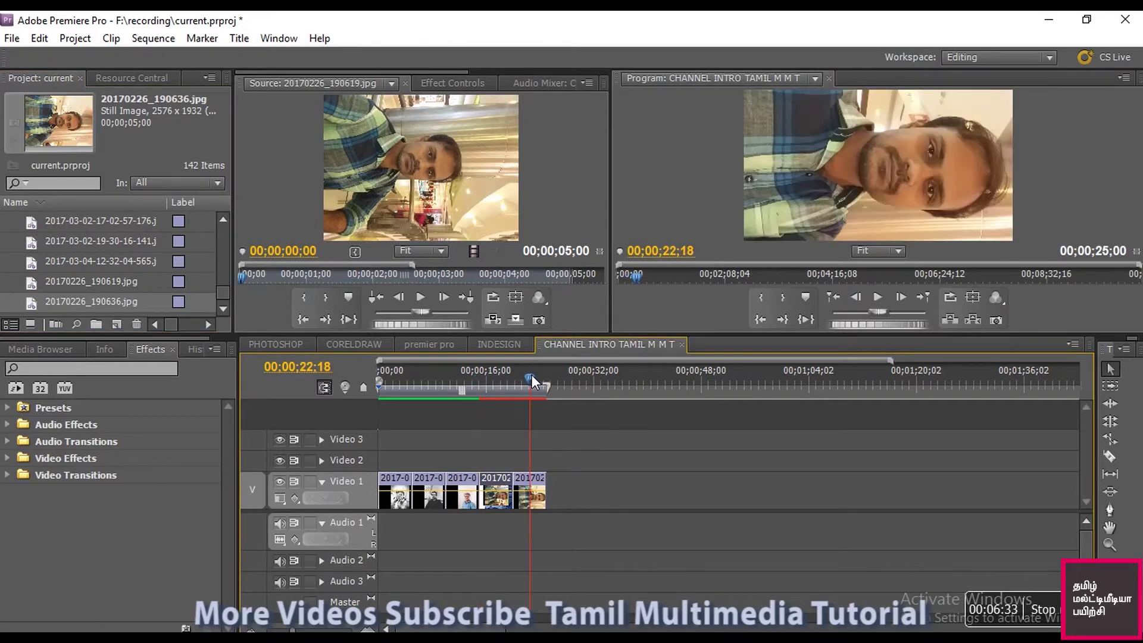
{"action": "left_click", "coordinate": [897, 250]}
{"action": "left_click", "coordinate": [899, 292]}
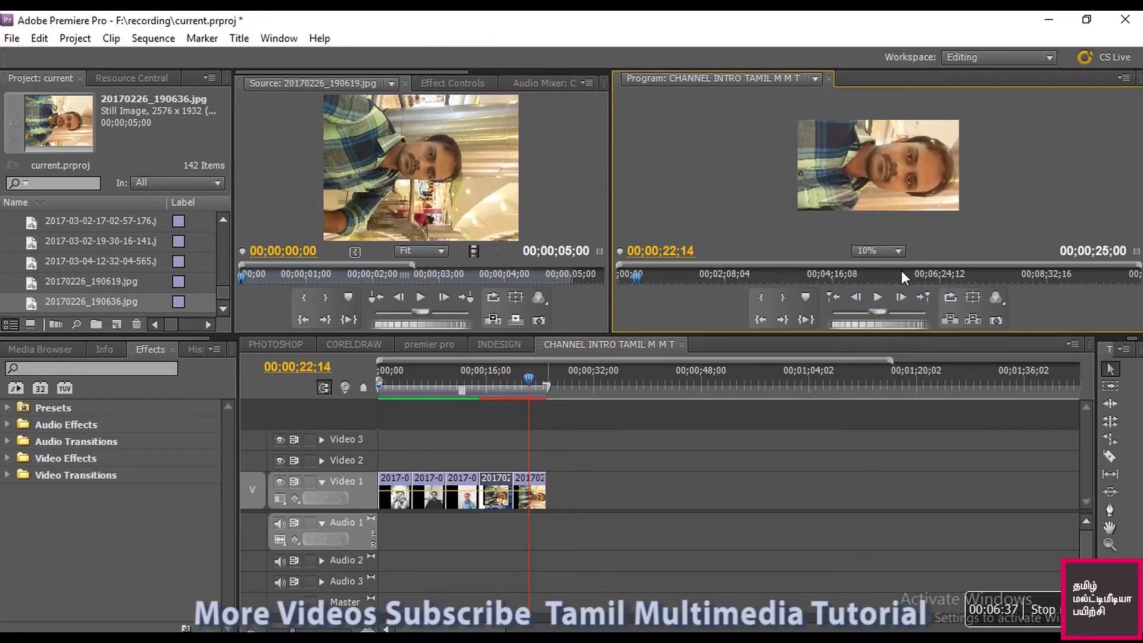
Scale the fifth photo down and rotate it upright to fit the frame height.
{"action": "left_click", "coordinate": [873, 168]}
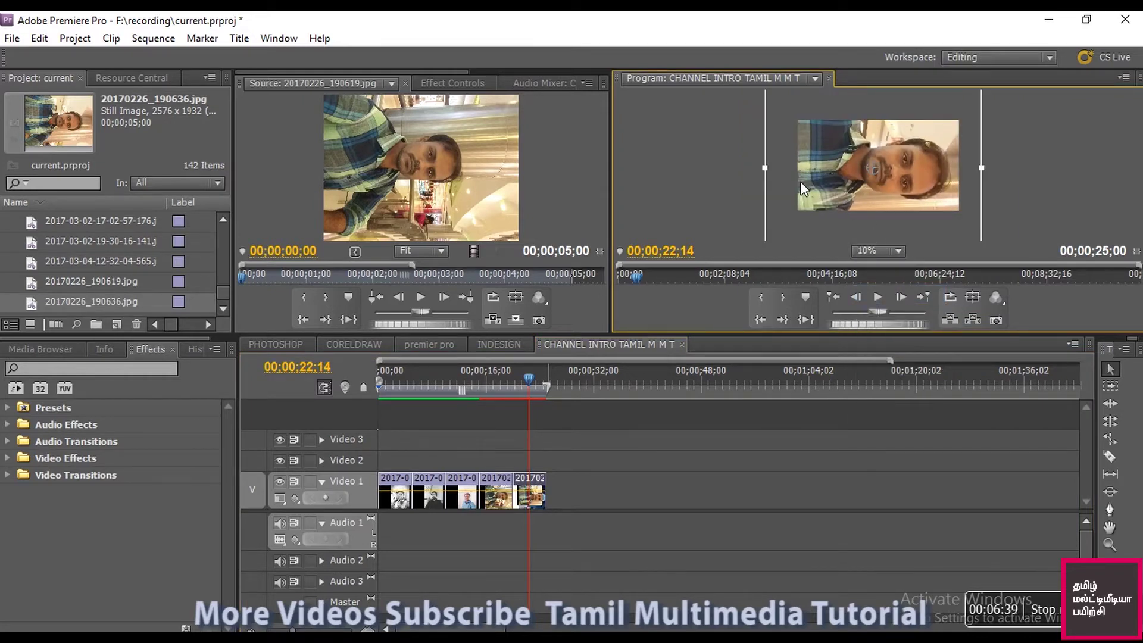
{"action": "left_click_drag", "start_coordinate": [775, 176], "coordinate": [838, 186]}
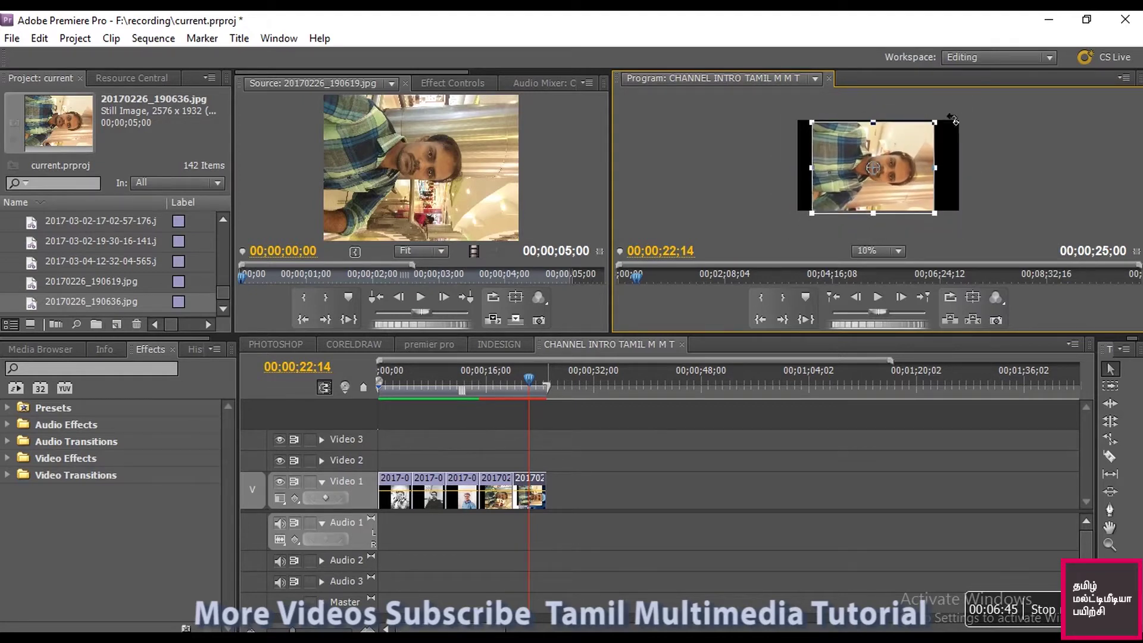
{"action": "left_click_drag", "start_coordinate": [954, 122], "coordinate": [802, 112]}
{"action": "left_click_drag", "start_coordinate": [875, 237], "coordinate": [878, 227]}
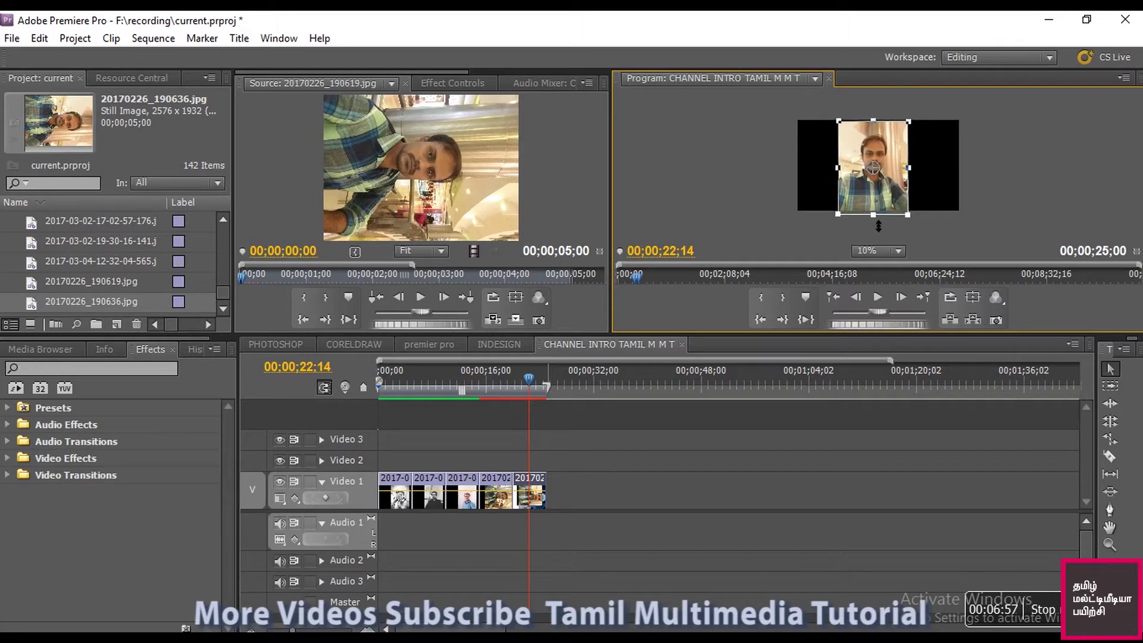
Return the monitor zoom to Fit, clear the clip selection and render a preview.
{"action": "left_click", "coordinate": [905, 251]}
{"action": "left_click", "coordinate": [900, 272]}
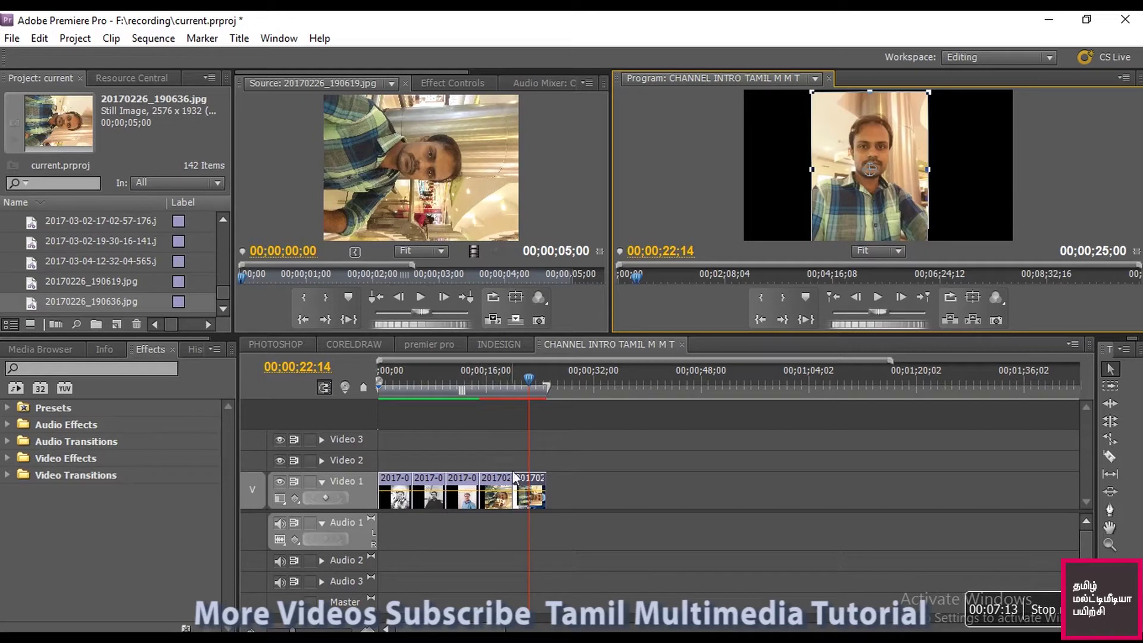
{"action": "left_click_drag", "start_coordinate": [579, 444], "coordinate": [484, 540]}
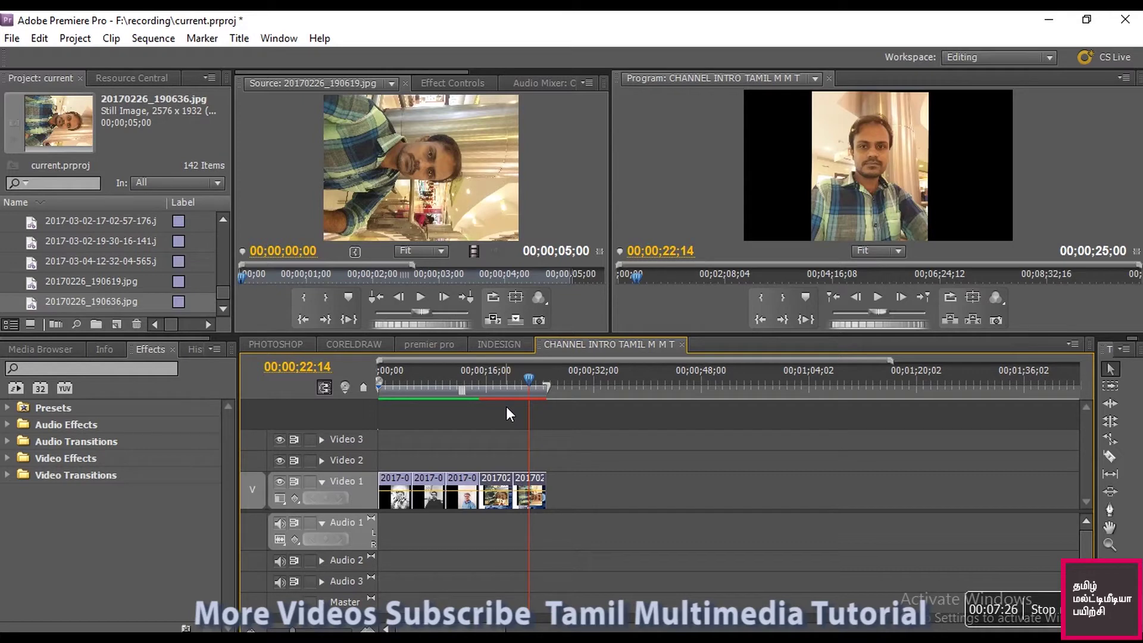
{"action": "key", "text": "Return"}
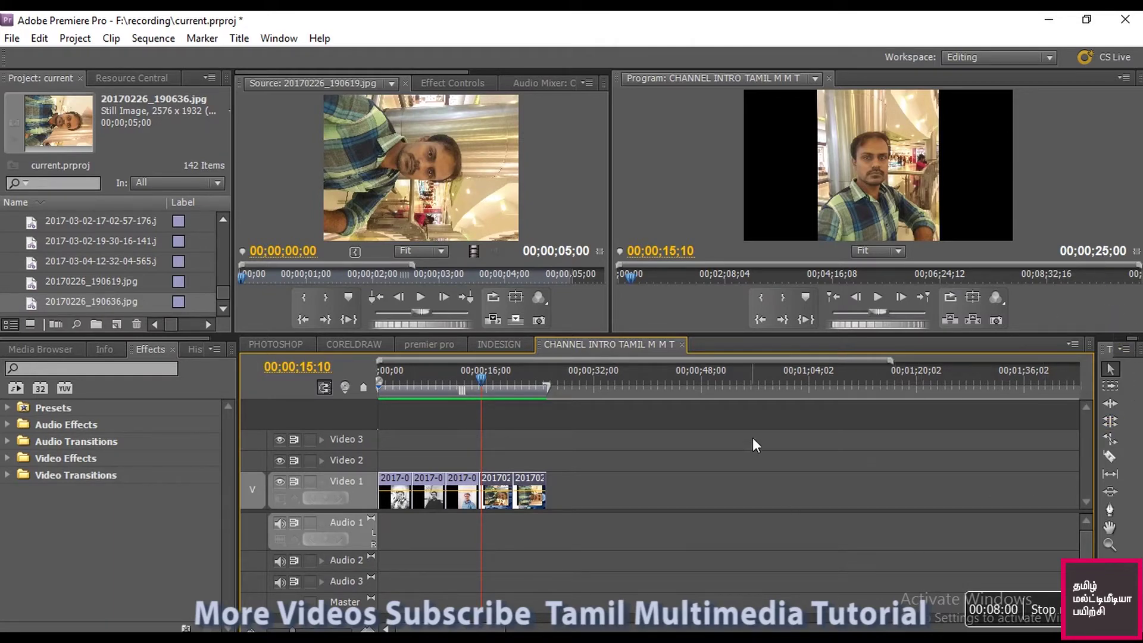
Select all five photo clips and scrub the playhead to check them.
{"action": "left_click_drag", "start_coordinate": [646, 451], "coordinate": [386, 562]}
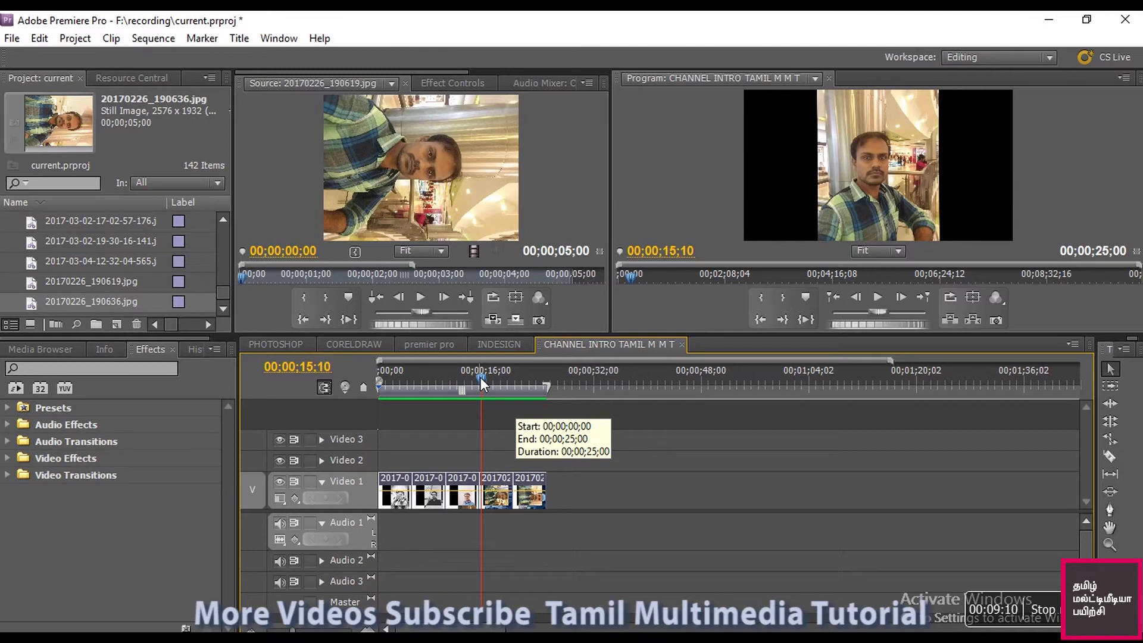
{"action": "left_click_drag", "start_coordinate": [480, 376], "coordinate": [394, 385]}
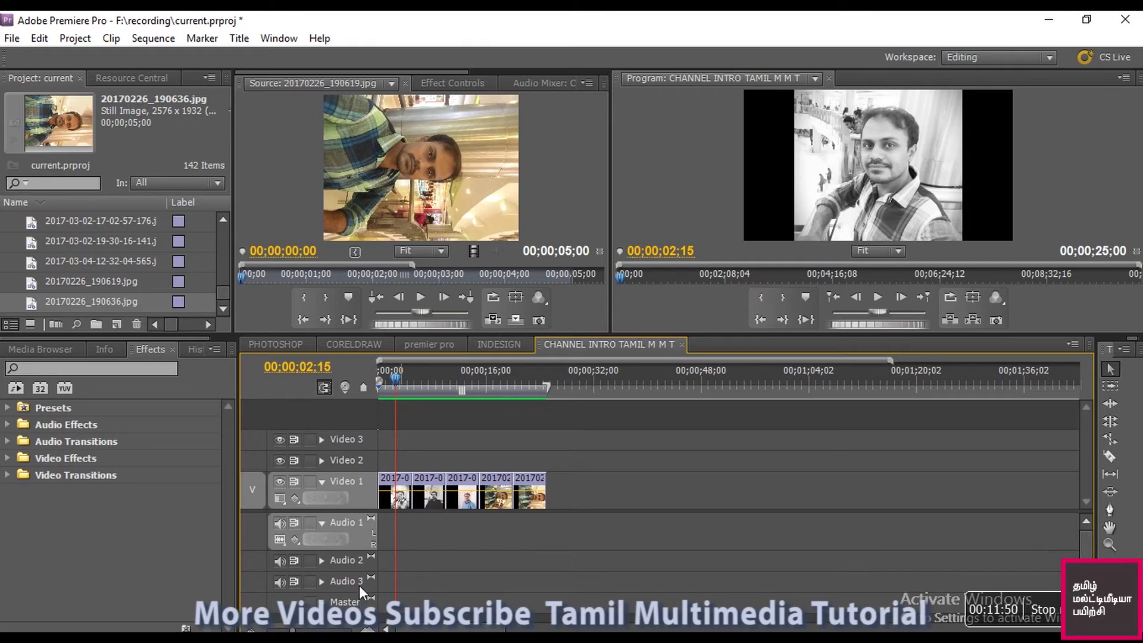
Marquee-select all five photo clips on Video 1.
{"action": "left_click_drag", "start_coordinate": [585, 455], "coordinate": [387, 538]}
{"action": "left_click_drag", "start_coordinate": [561, 435], "coordinate": [385, 558]}
{"action": "left_click_drag", "start_coordinate": [573, 451], "coordinate": [541, 539]}
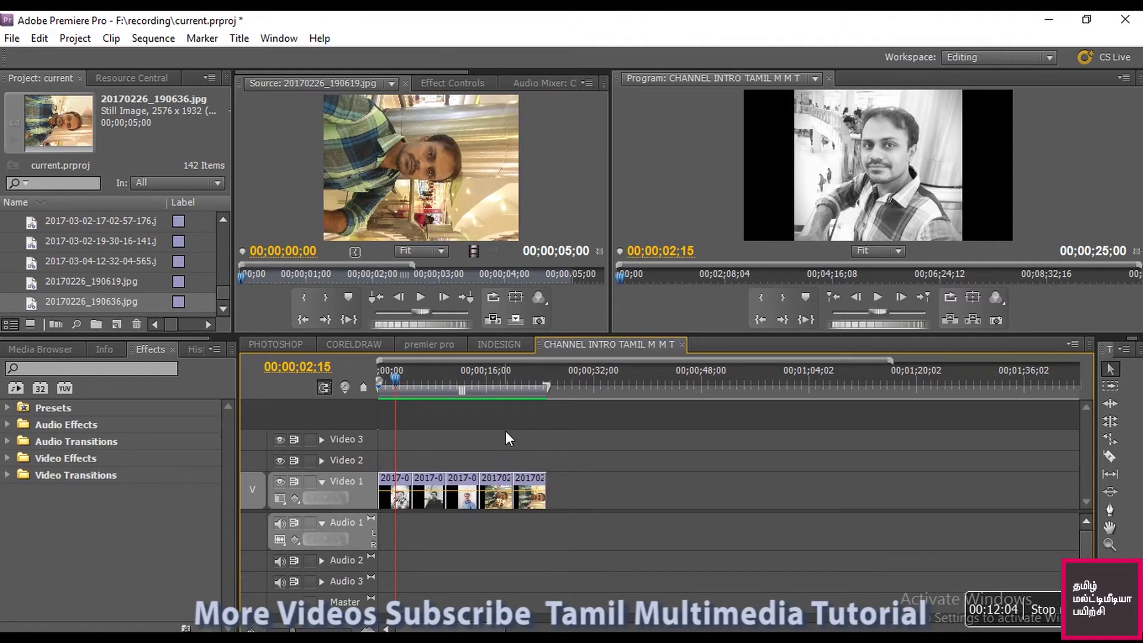
{"action": "left_click_drag", "start_coordinate": [493, 419], "coordinate": [496, 511]}
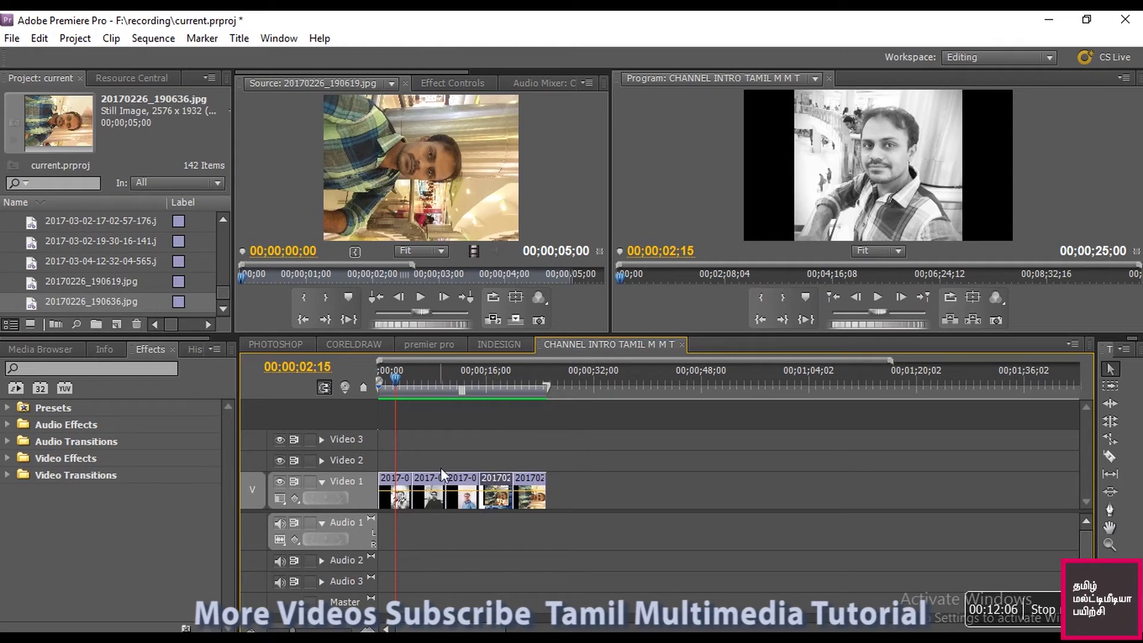
{"action": "left_click_drag", "start_coordinate": [459, 435], "coordinate": [459, 485]}
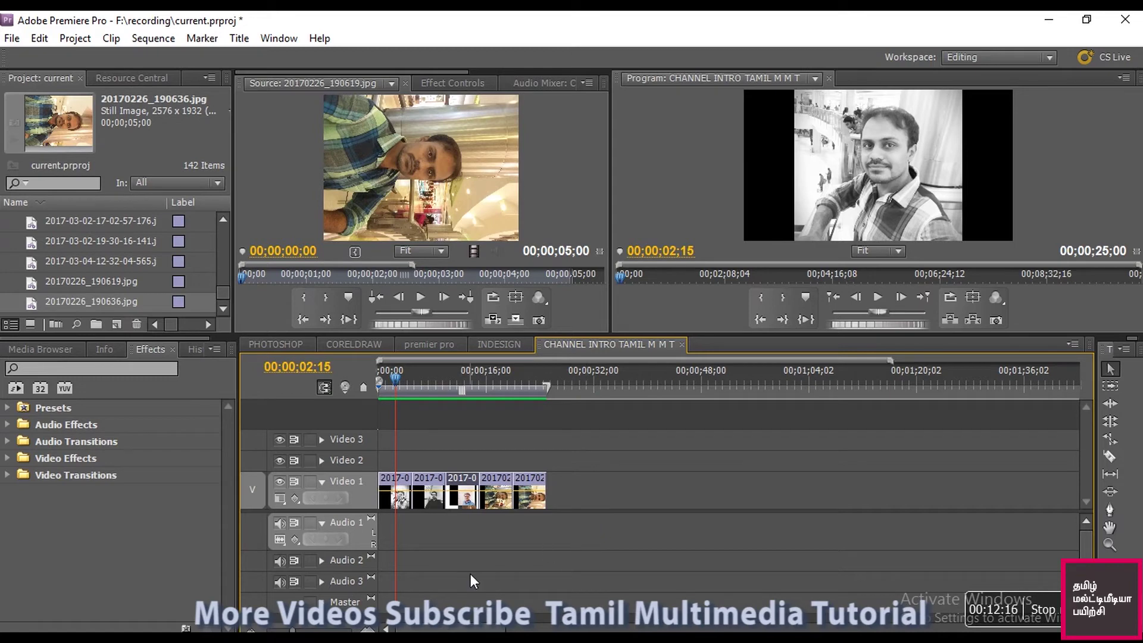
{"action": "left_click_drag", "start_coordinate": [581, 440], "coordinate": [383, 540]}
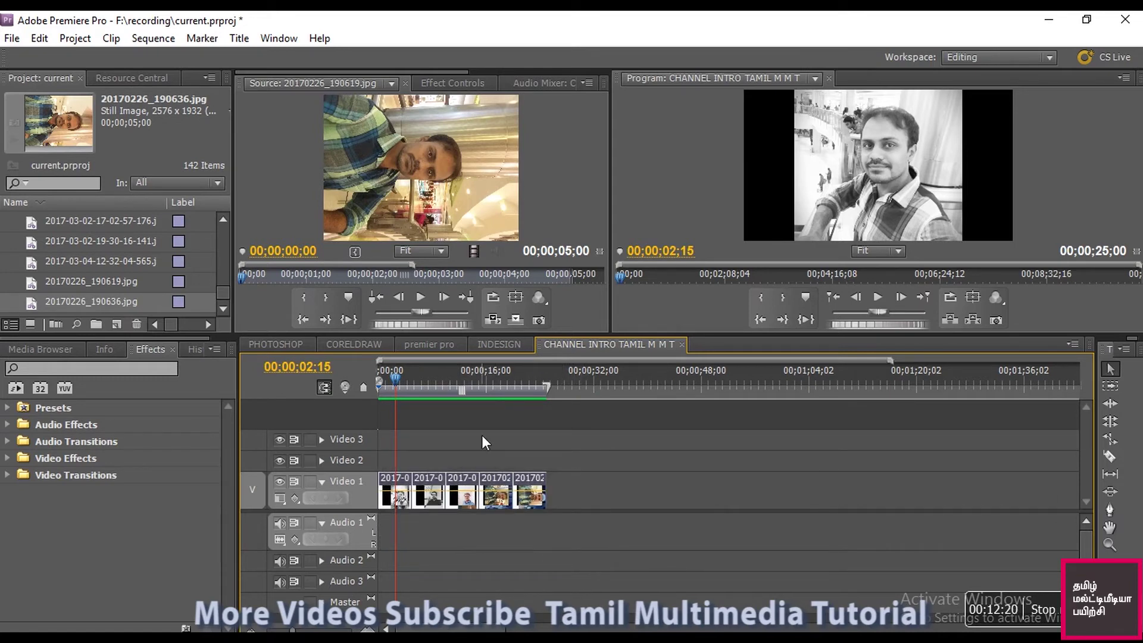
Move the playhead to 00;00;18;11 and open the Import dialog from the Project panel.
{"action": "left_click", "coordinate": [502, 383]}
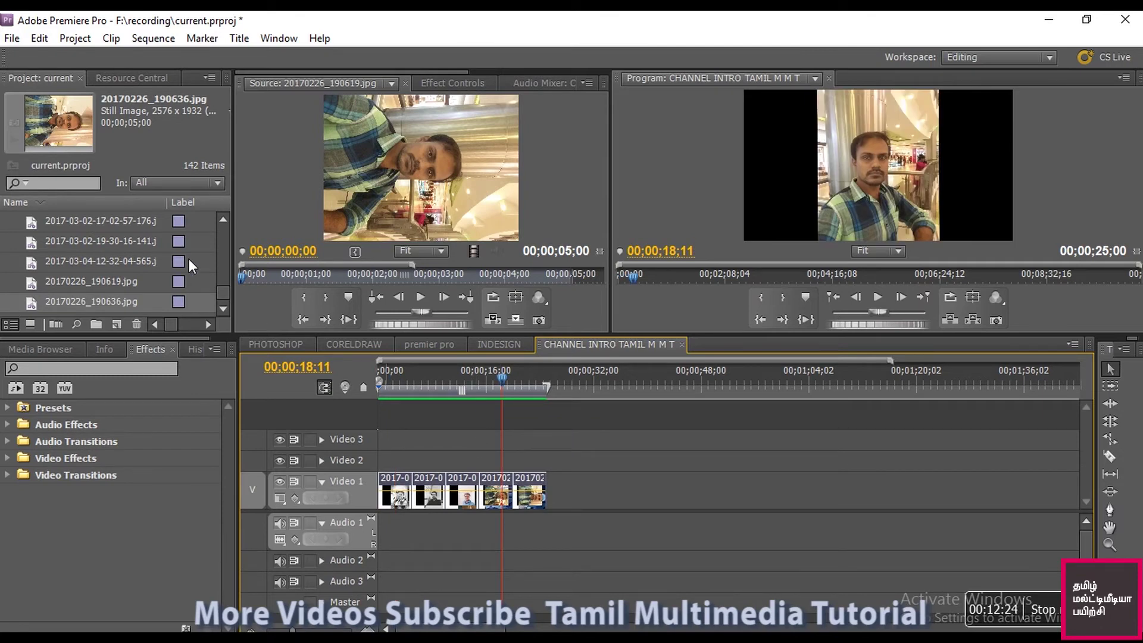
{"action": "left_click", "coordinate": [223, 291]}
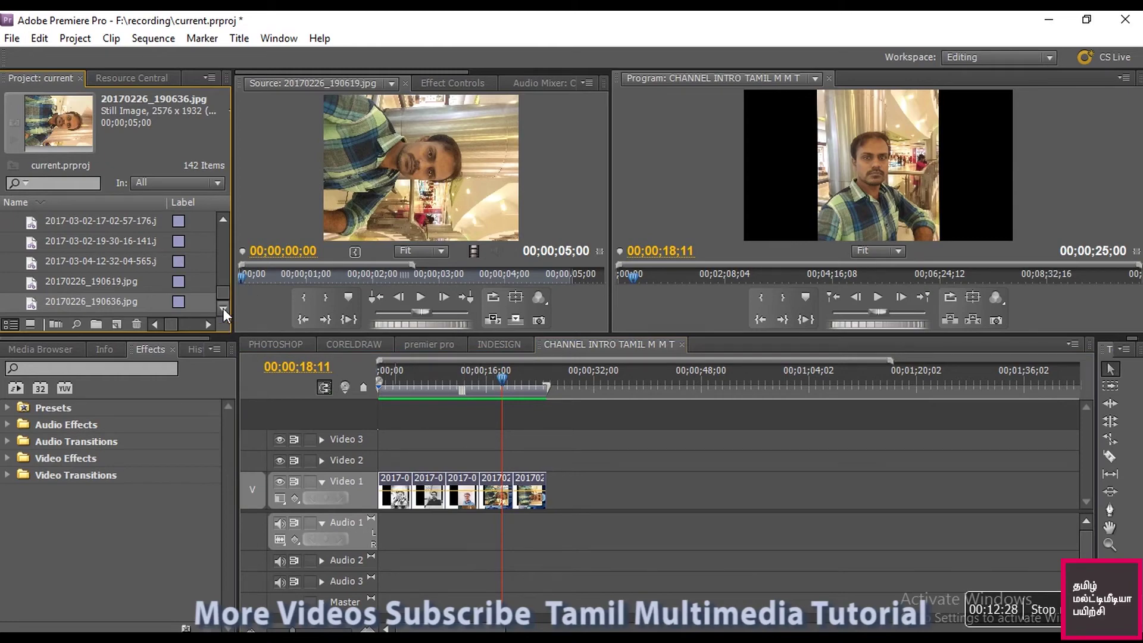
{"action": "key", "text": "ctrl+i"}
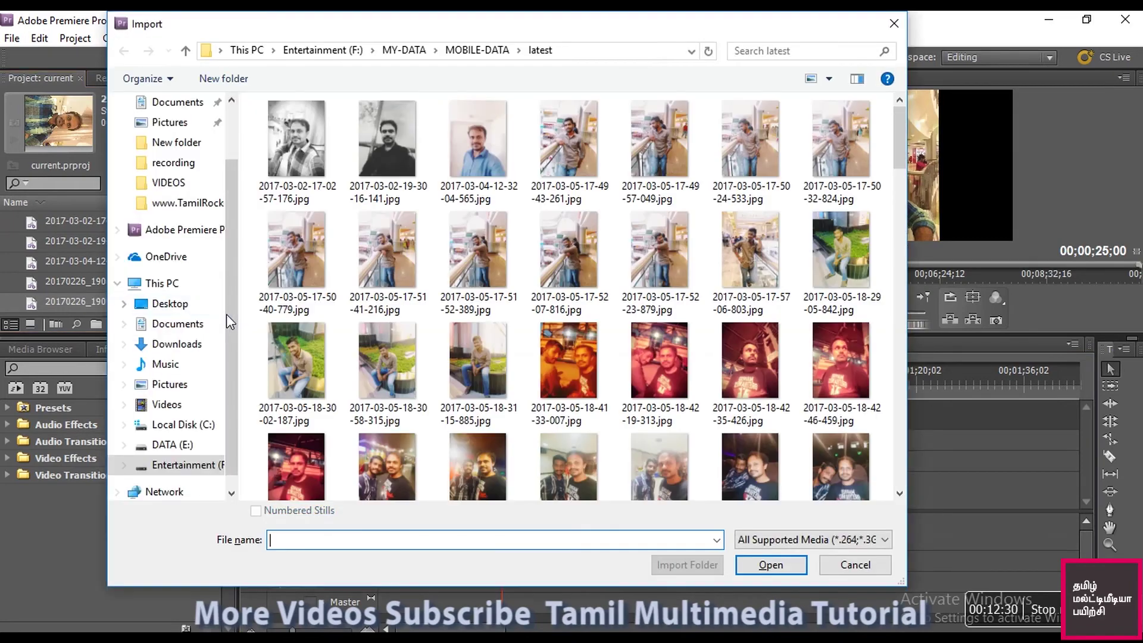
Import travel-dreams.mp3 from DATA (E:) > Premiere Pro Class > sounds.
{"action": "left_click", "coordinate": [179, 445]}
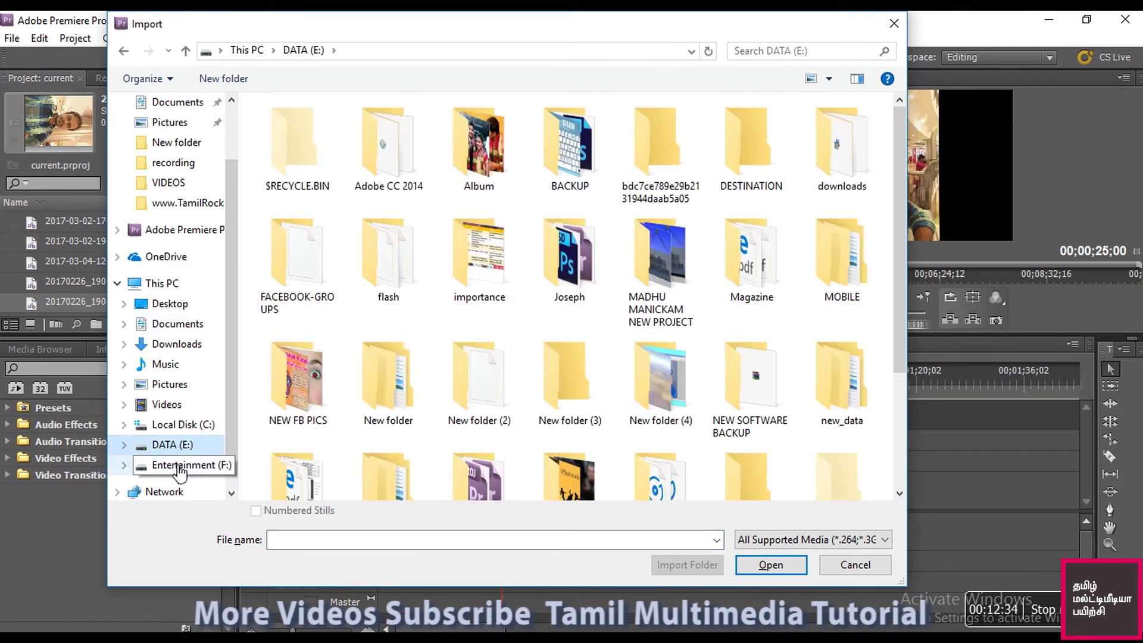
{"action": "left_click", "coordinate": [177, 465]}
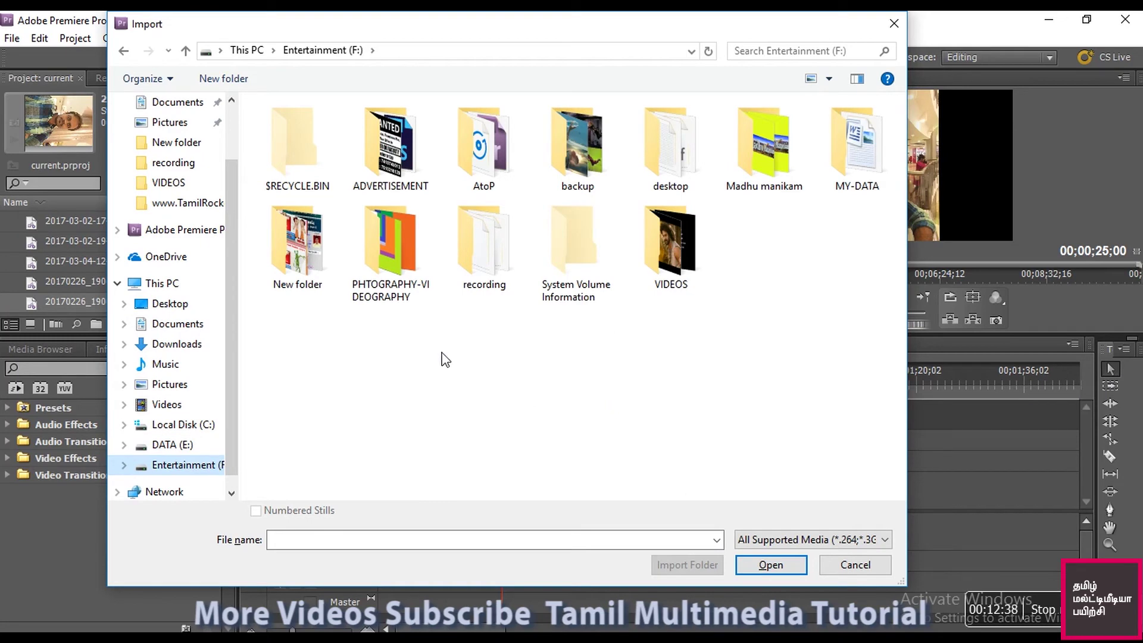
{"action": "double_click", "coordinate": [866, 160]}
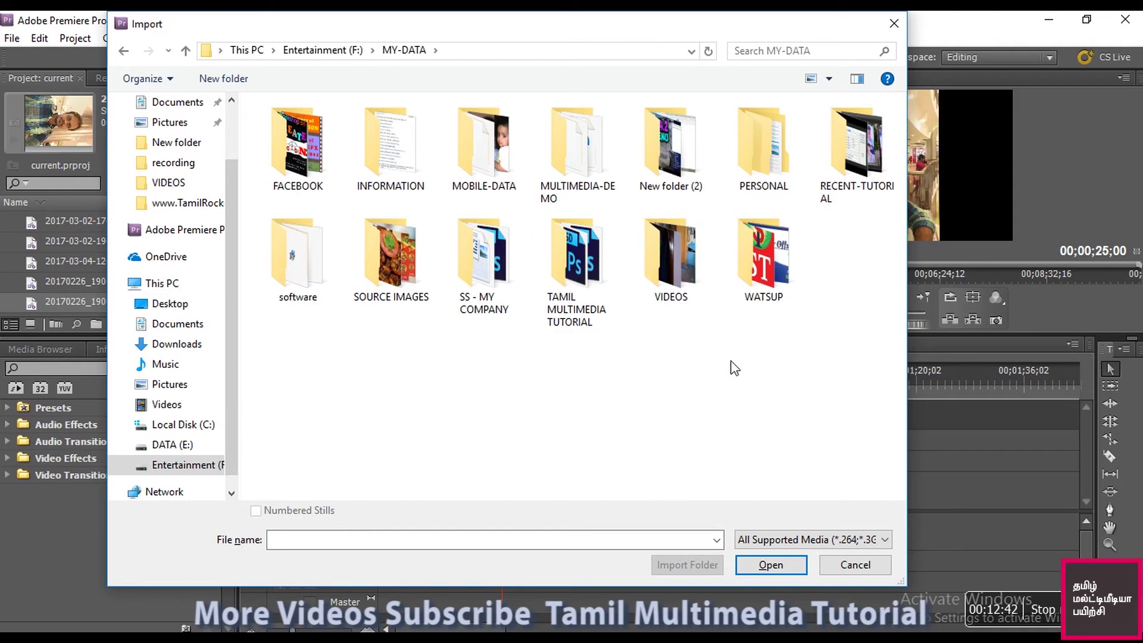
{"action": "left_click", "coordinate": [192, 445]}
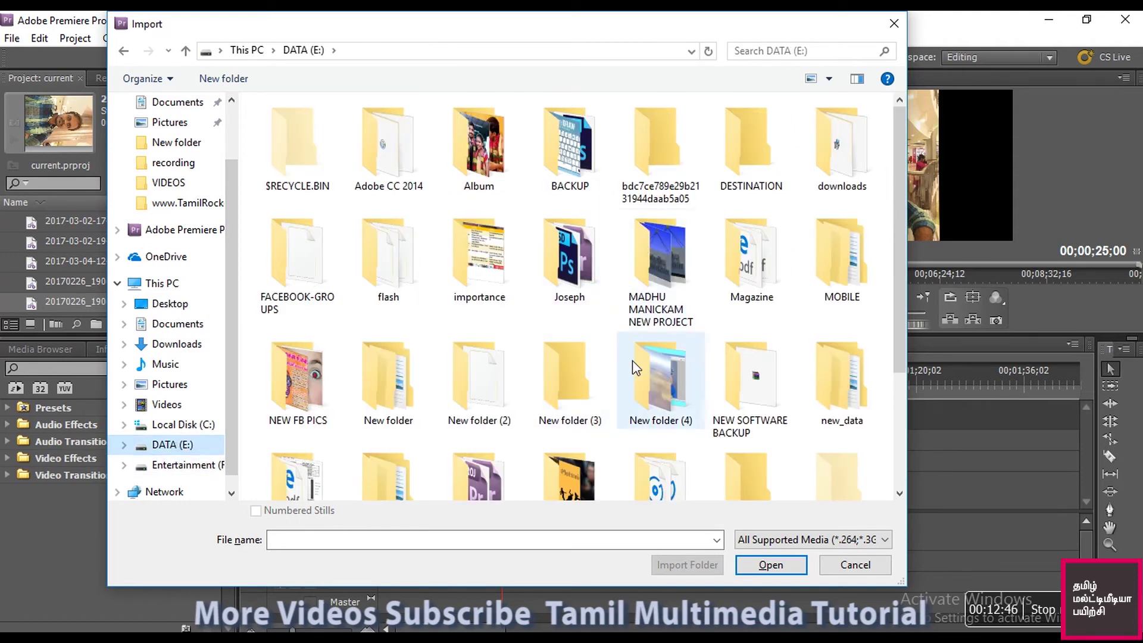
{"action": "scroll", "coordinate": [632, 360], "scroll_direction": "down", "scroll_amount": 2}
{"action": "double_click", "coordinate": [504, 349]}
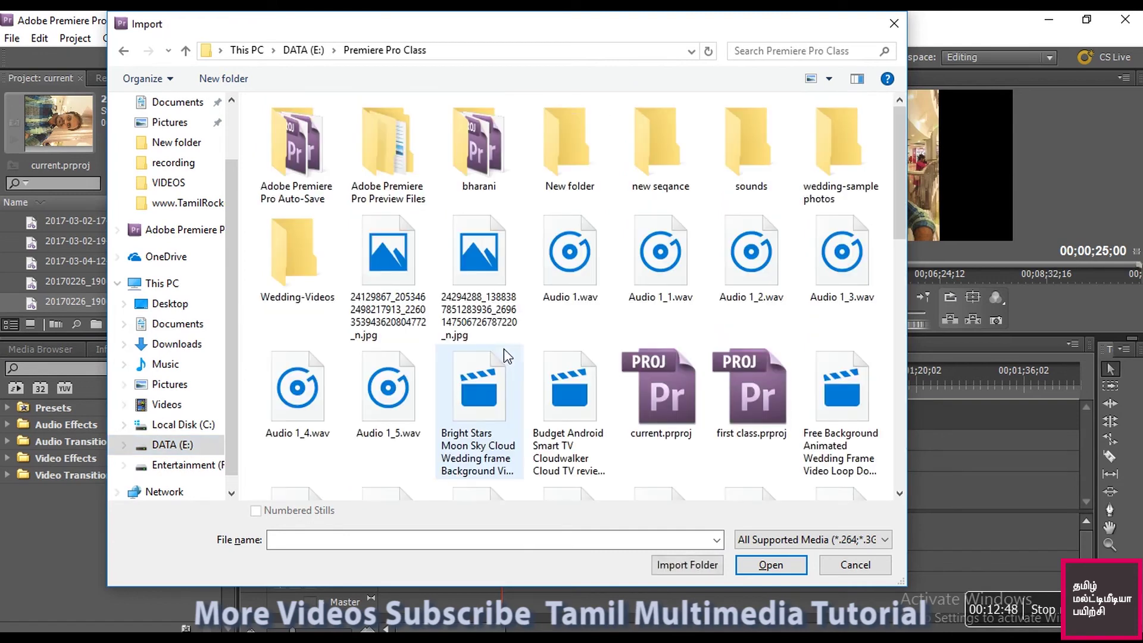
{"action": "double_click", "coordinate": [751, 156]}
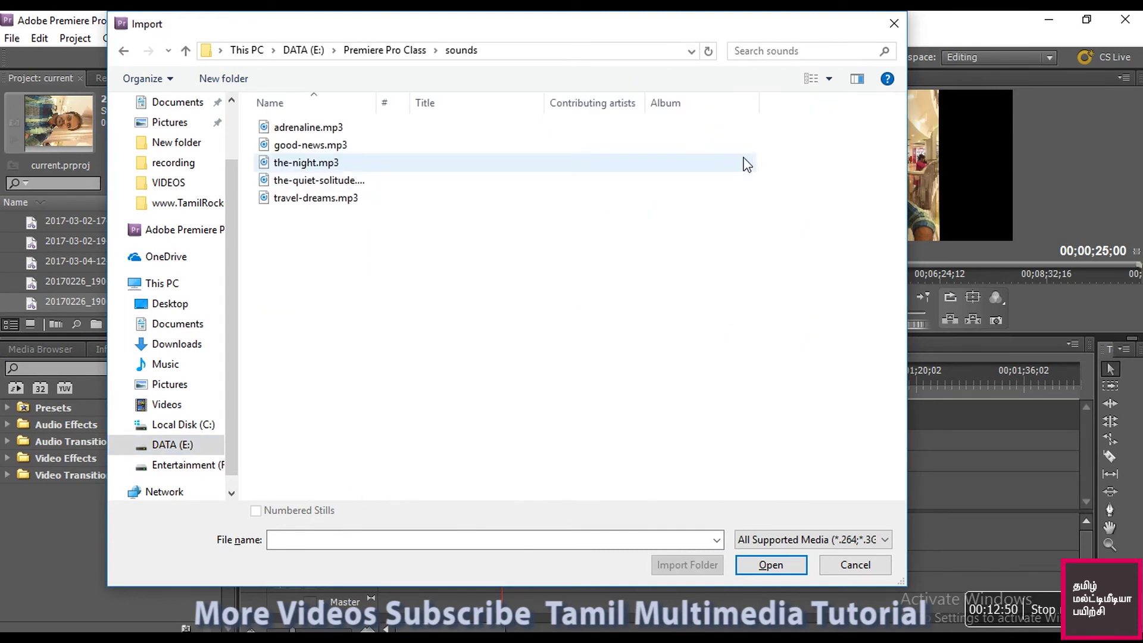
{"action": "left_click", "coordinate": [282, 203]}
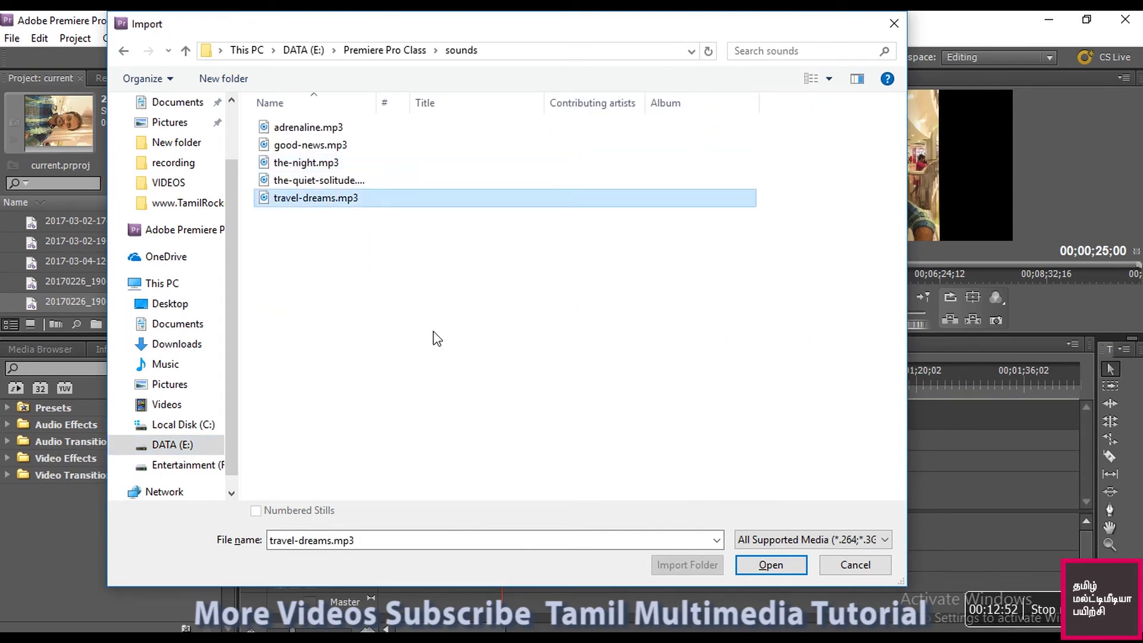
{"action": "left_click", "coordinate": [770, 565]}
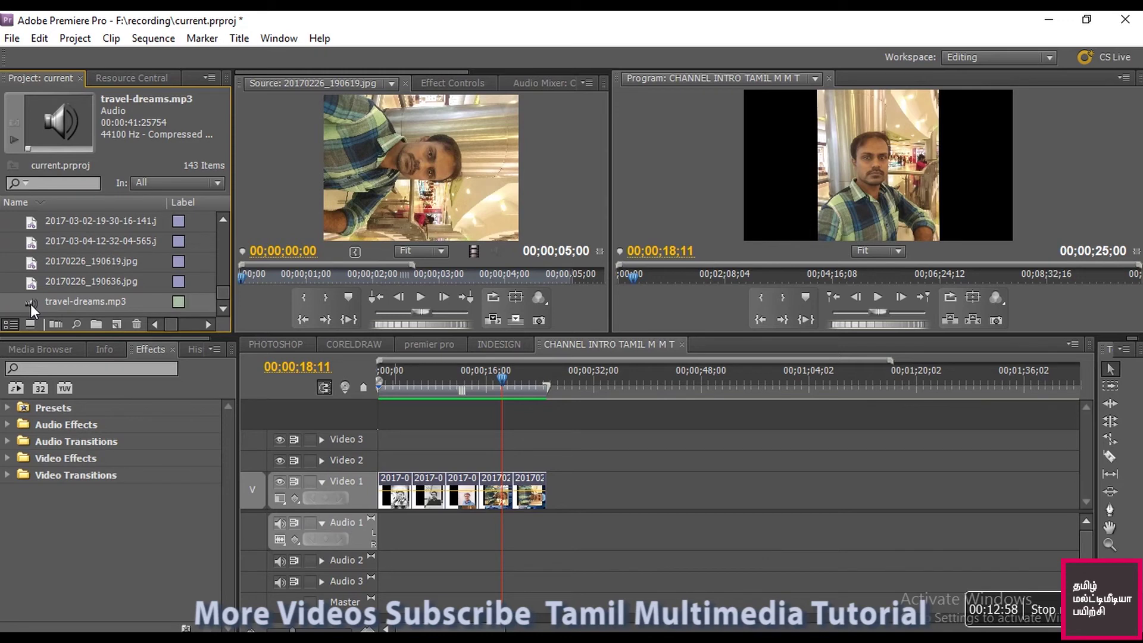
Put travel-dreams.mp3 on Audio 1, trim it to end at 25 seconds, and rewind the playhead.
{"action": "left_click_drag", "start_coordinate": [31, 303], "coordinate": [381, 528]}
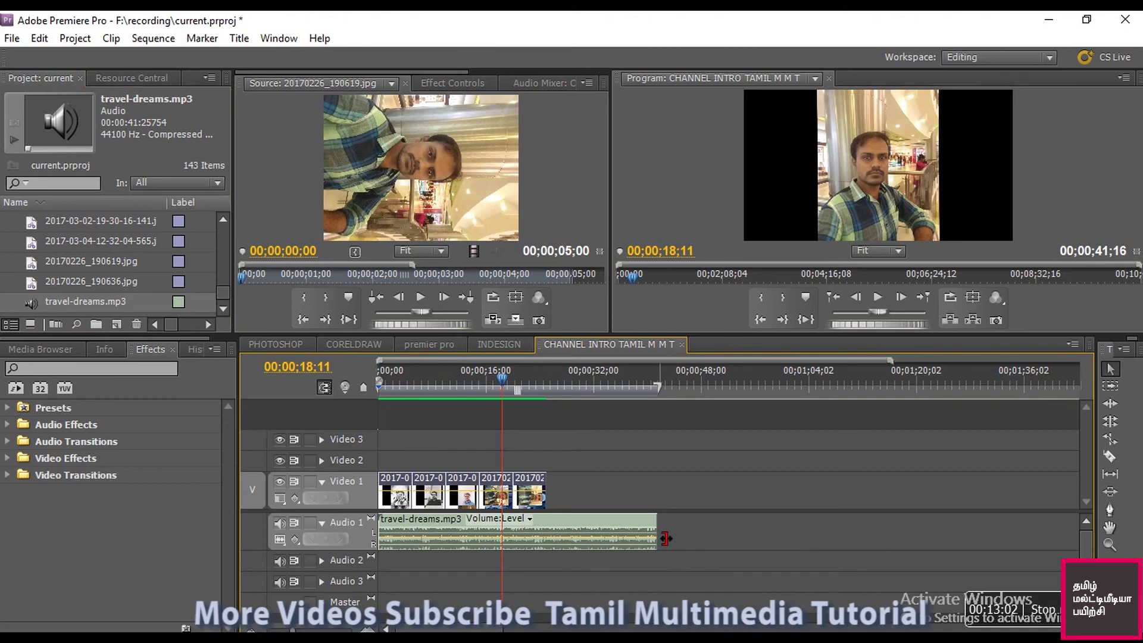
{"action": "left_click_drag", "start_coordinate": [665, 539], "coordinate": [553, 530]}
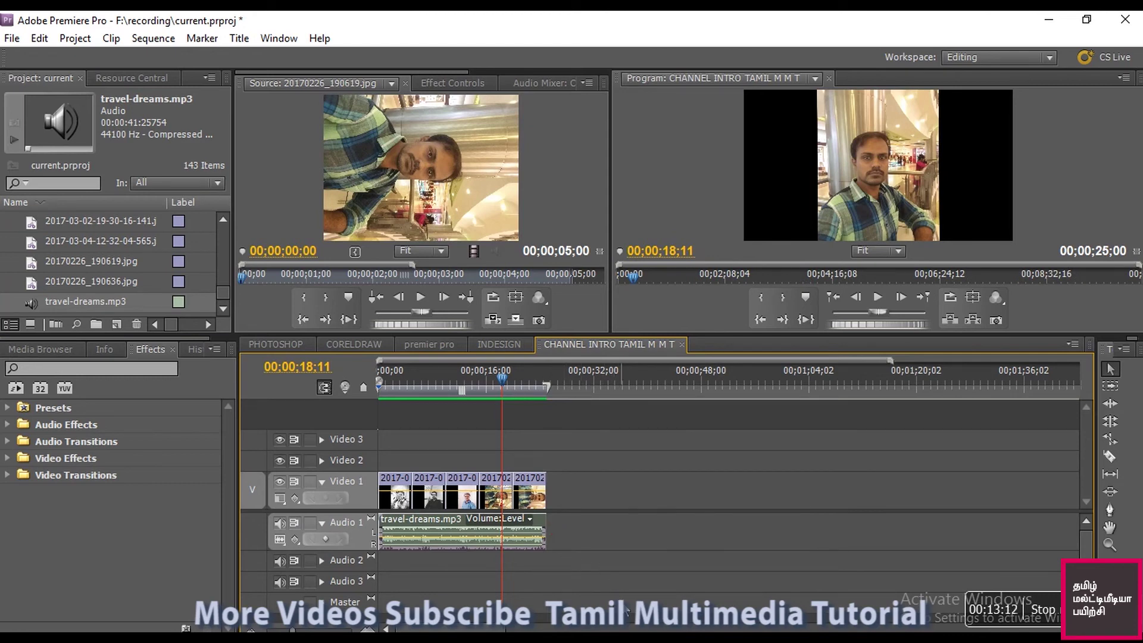
{"action": "left_click_drag", "start_coordinate": [501, 381], "coordinate": [375, 381]}
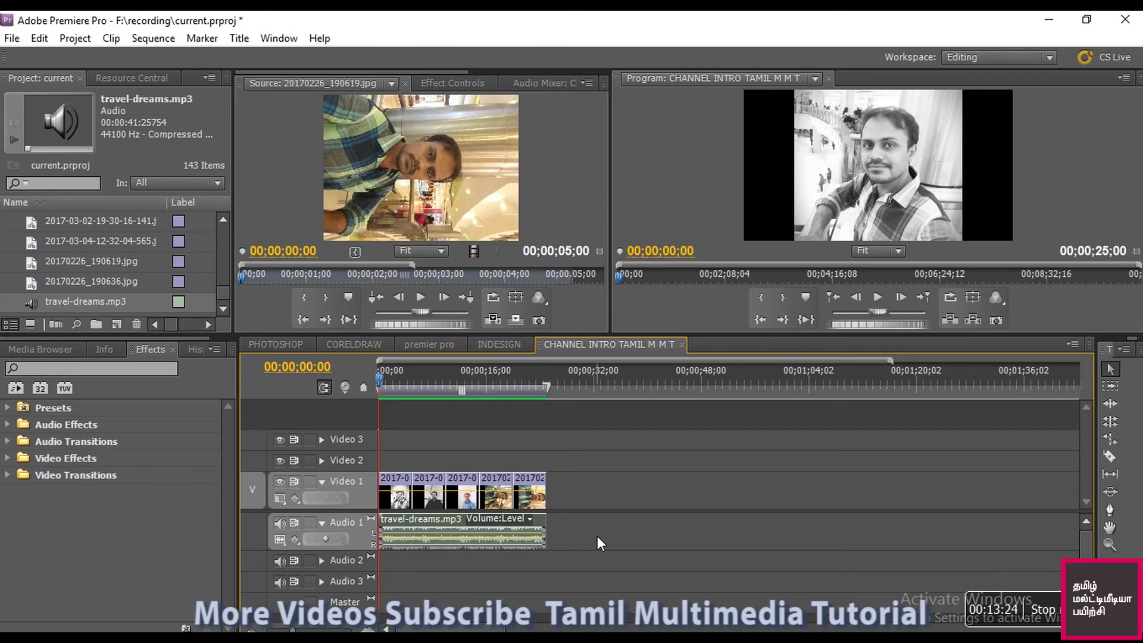
Play the slideshow with music from 00;00;00;00 through to 00;00;25;00.
{"action": "key", "text": "space"}
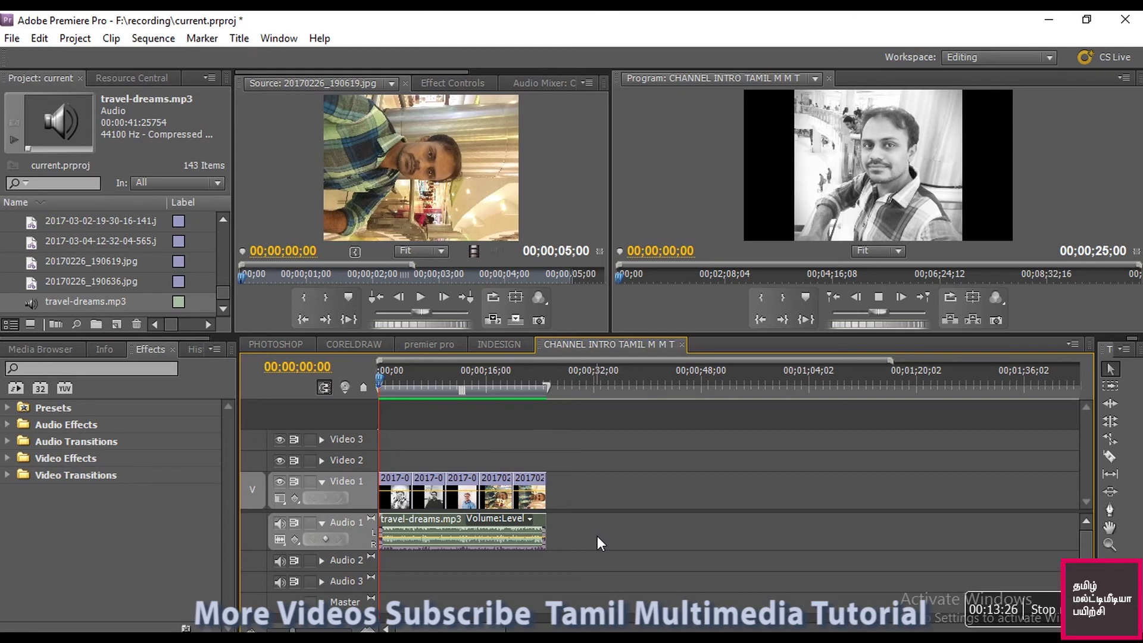